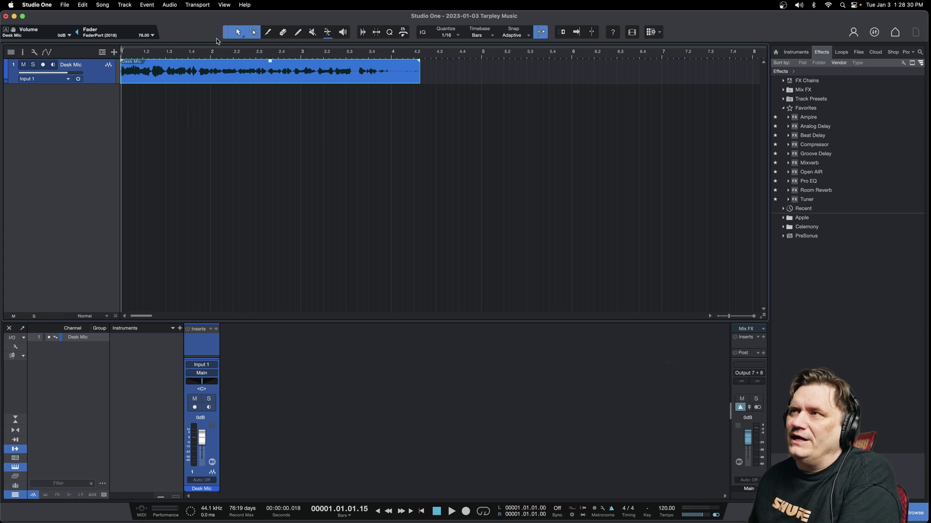
Switch to the Arrow tool alone and try it on the Desk Mic event
click(238, 33)
click(203, 140)
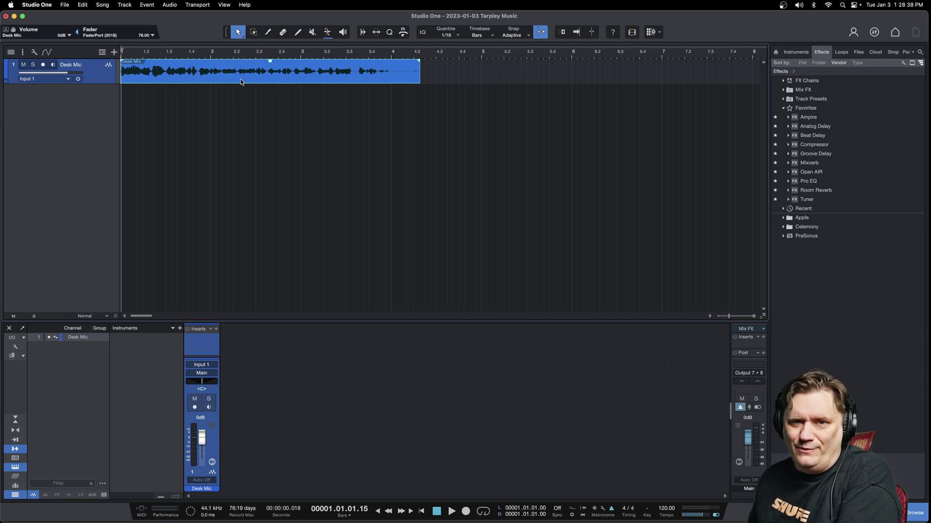
mouse_move(241, 81)
mouse_down()
mouse_move(260, 71)
mouse_move(238, 111)
mouse_move(231, 76)
mouse_up()
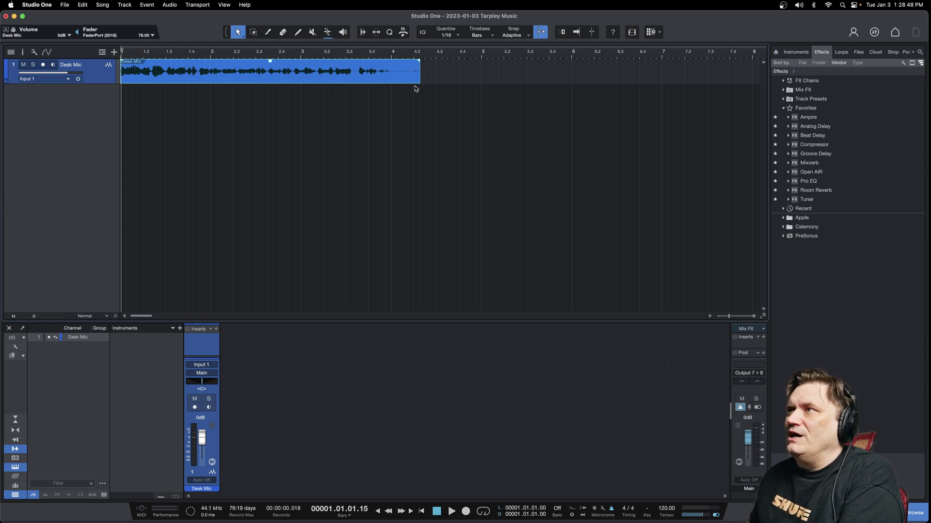
Use the Range tool to highlight a section of the Desk Mic event from just after bar 2 to just after bar 3
click(253, 33)
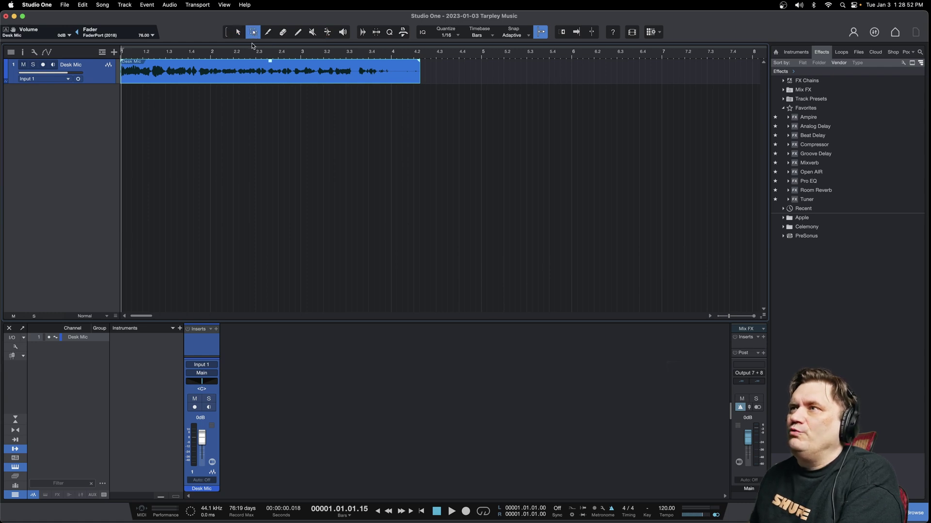
drag(220, 70, 316, 71)
Link the Arrow and Range tools, clear the selection, and reselect the Desk Mic audio from just after bar 2 to just after bar 3
click(226, 35)
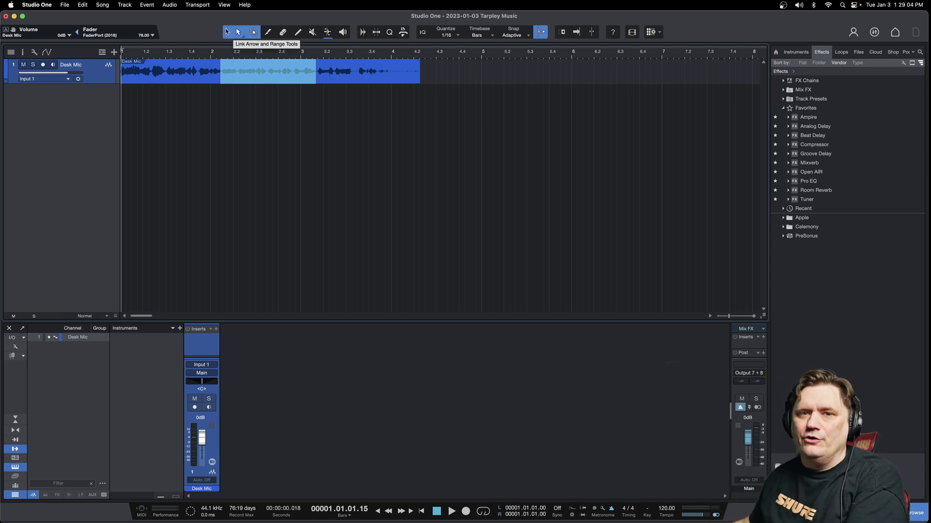
click(227, 95)
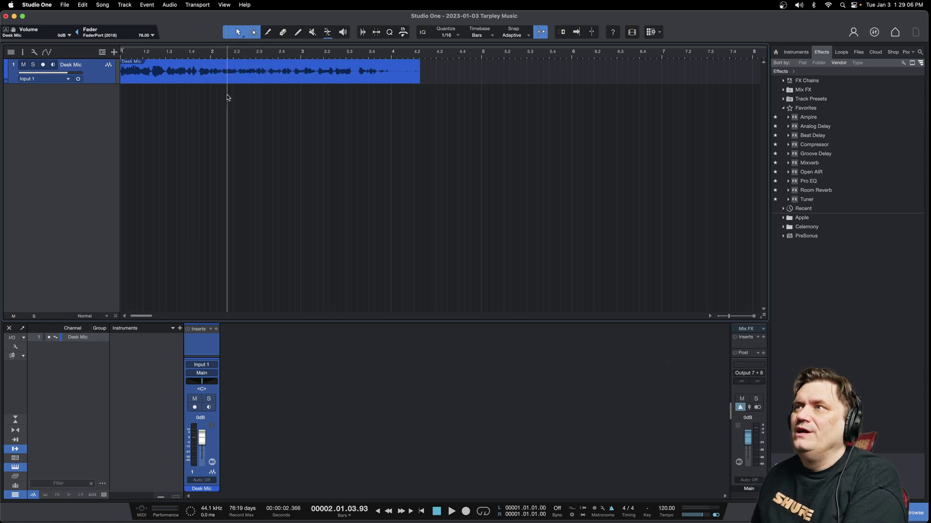
click(252, 32)
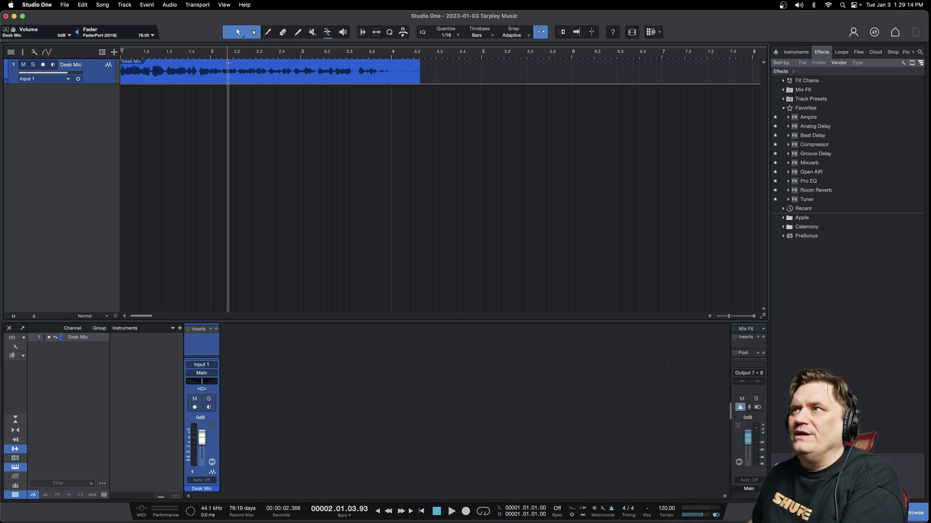
drag(227, 72, 317, 74)
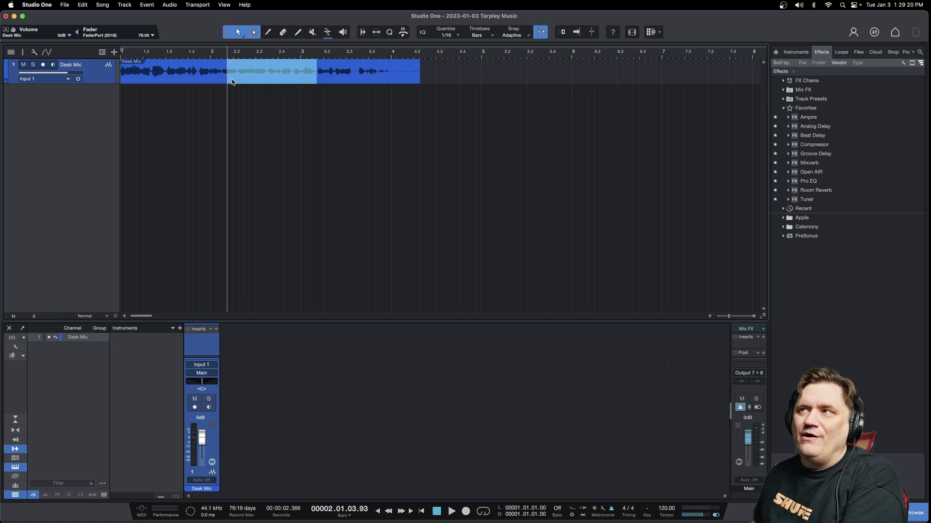
Split off the selected middle section of the Desk Mic audio by moving it slightly, and undo the edit
mouse_move(231, 82)
mouse_down()
mouse_move(255, 84)
mouse_move(233, 80)
mouse_up()
click(242, 126)
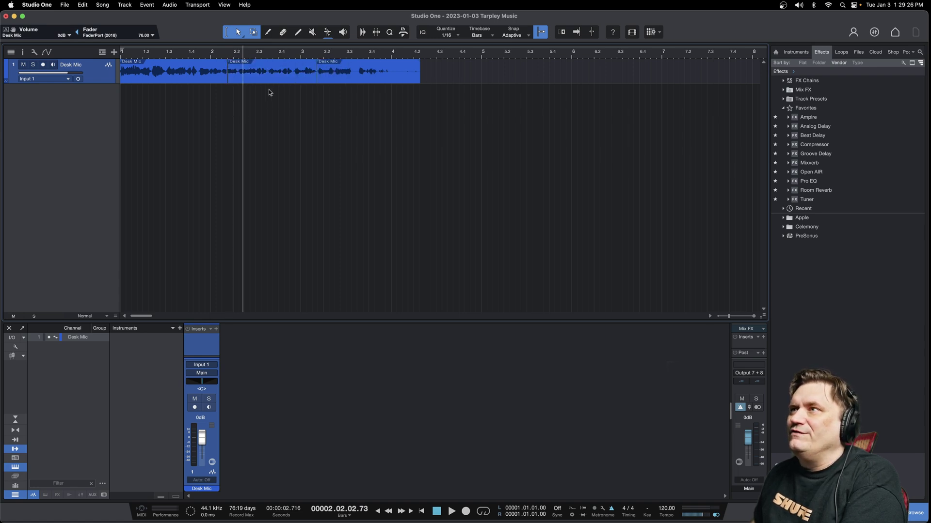
click(82, 6)
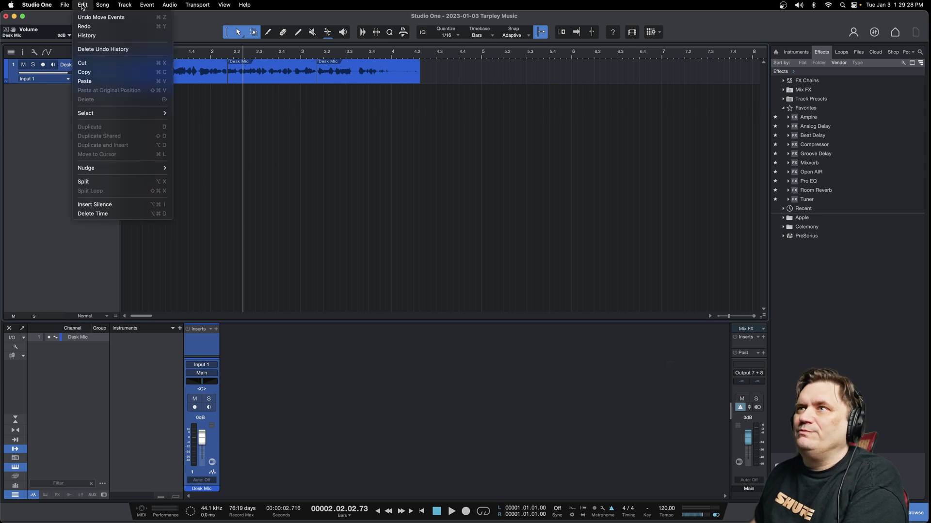
click(94, 18)
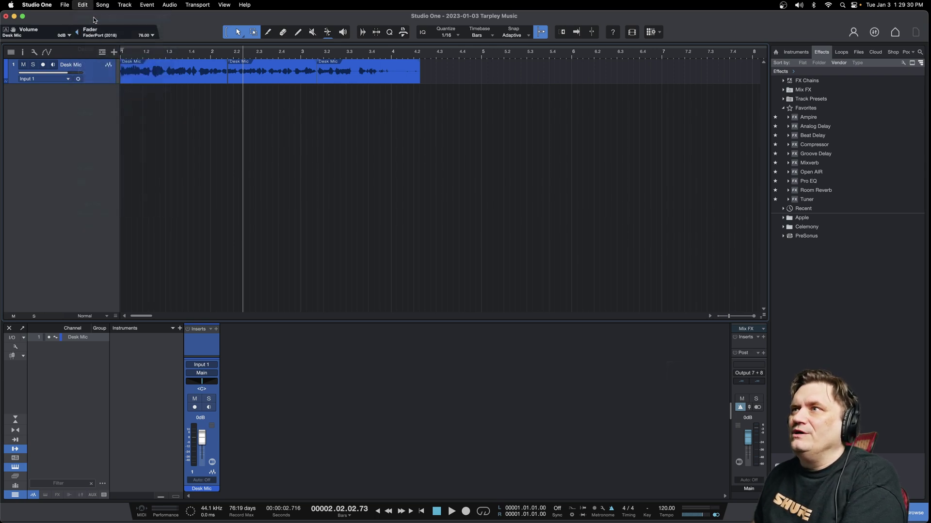
click(290, 127)
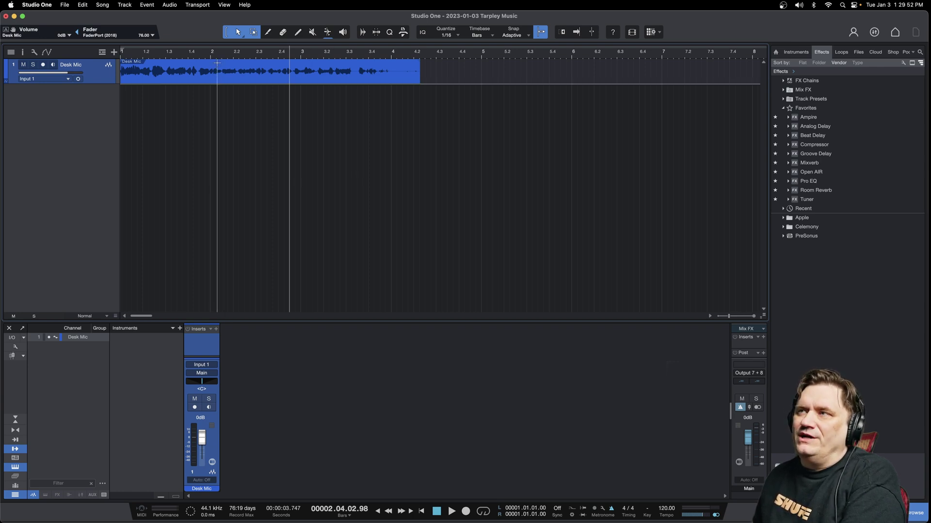
mouse_move(218, 63)
mouse_down()
mouse_move(297, 63)
mouse_move(208, 63)
mouse_move(218, 63)
mouse_up()
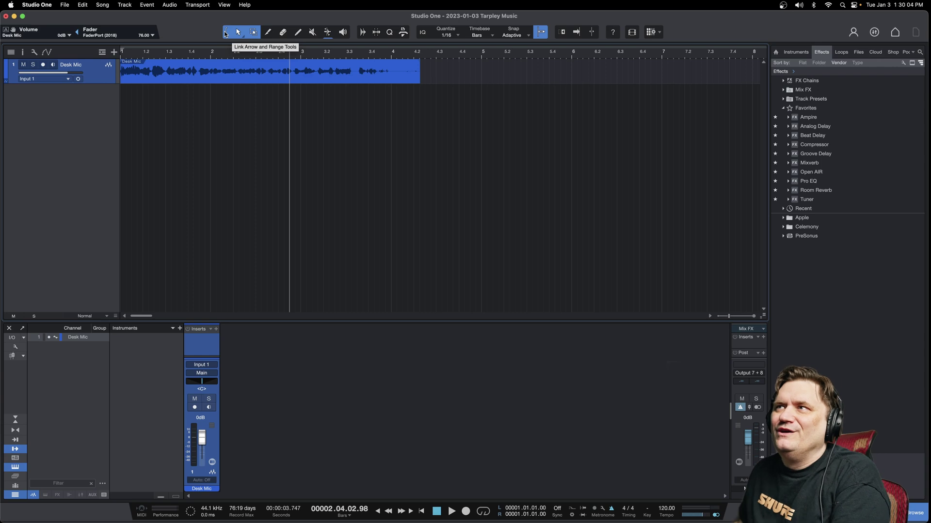
Split the Desk Mic event at bar 2 with the Split tool
click(268, 33)
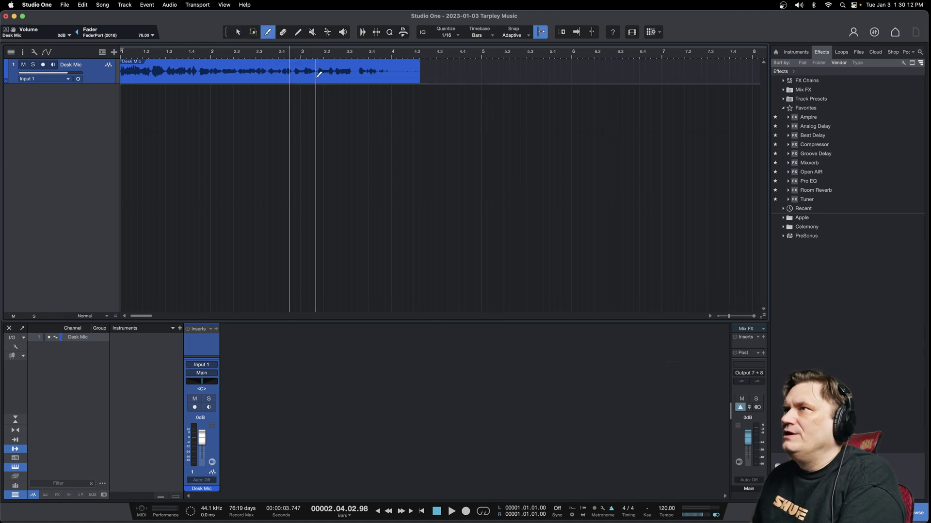
click(216, 70)
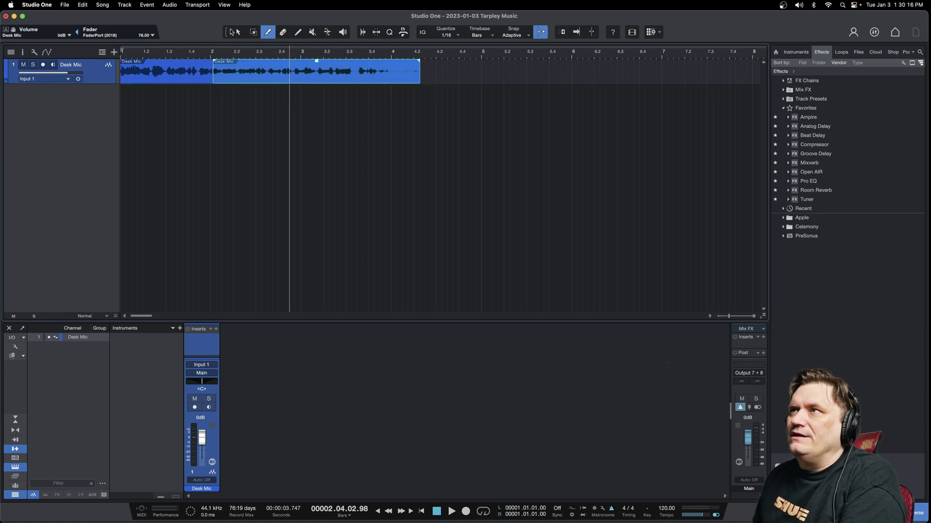
Link the Arrow and Range tools and select the two Desk Mic pieces alternately, finishing on the second one
click(227, 34)
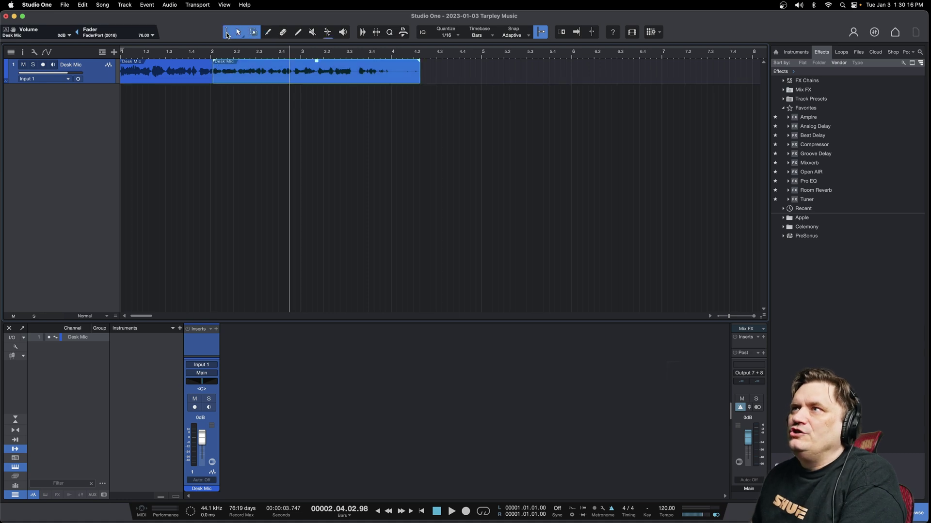
click(194, 76)
click(257, 74)
click(193, 77)
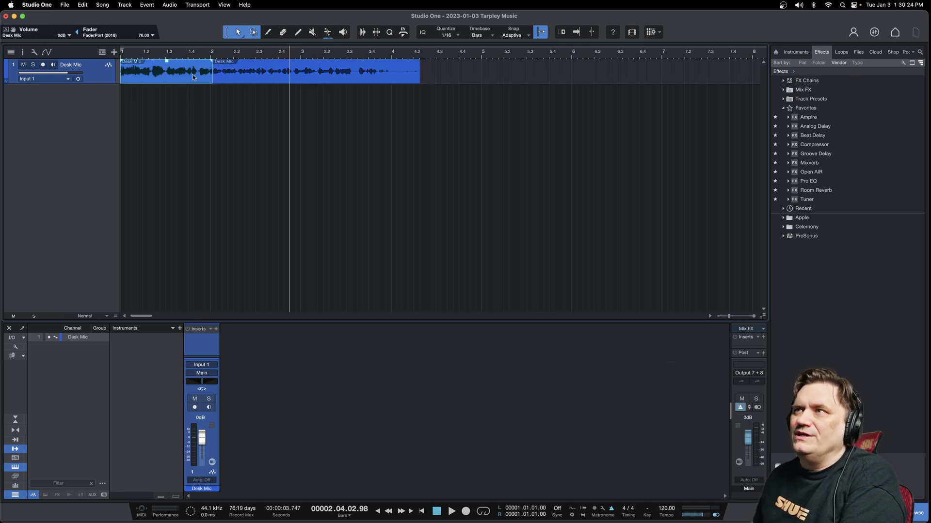
click(234, 79)
click(185, 81)
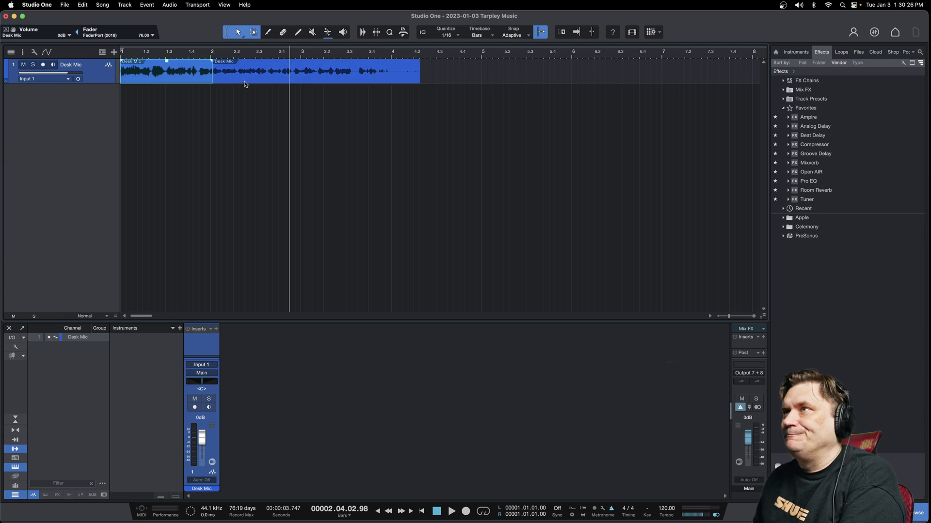
click(248, 80)
Erase the first Desk Mic piece with the Eraser tool and undo the deletion
click(283, 32)
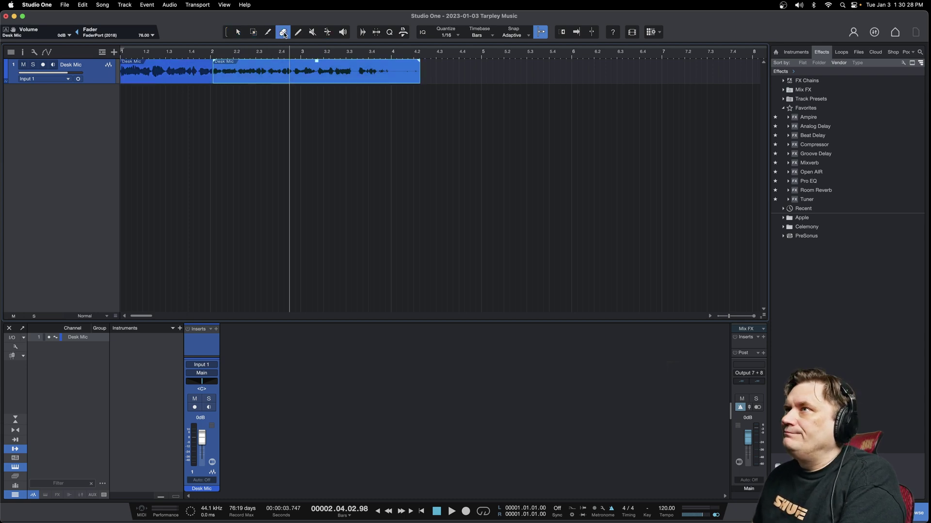
click(183, 75)
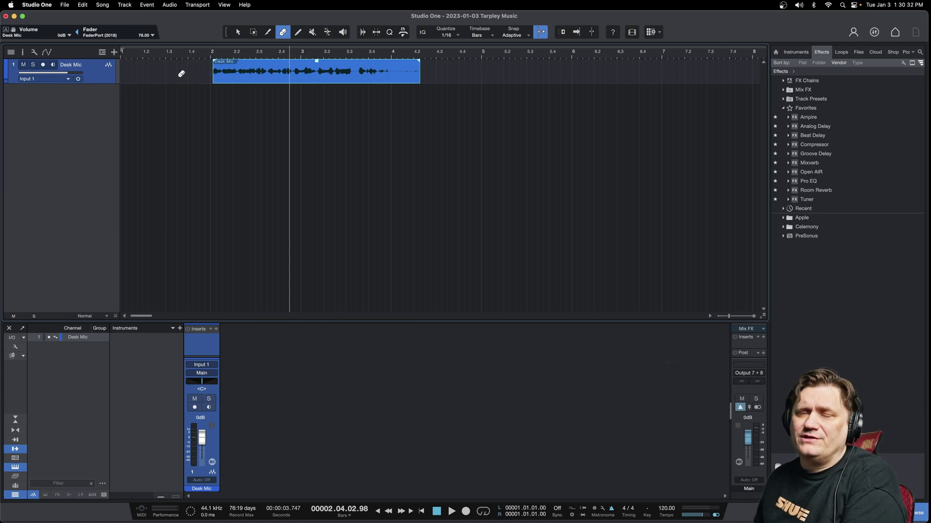
click(83, 5)
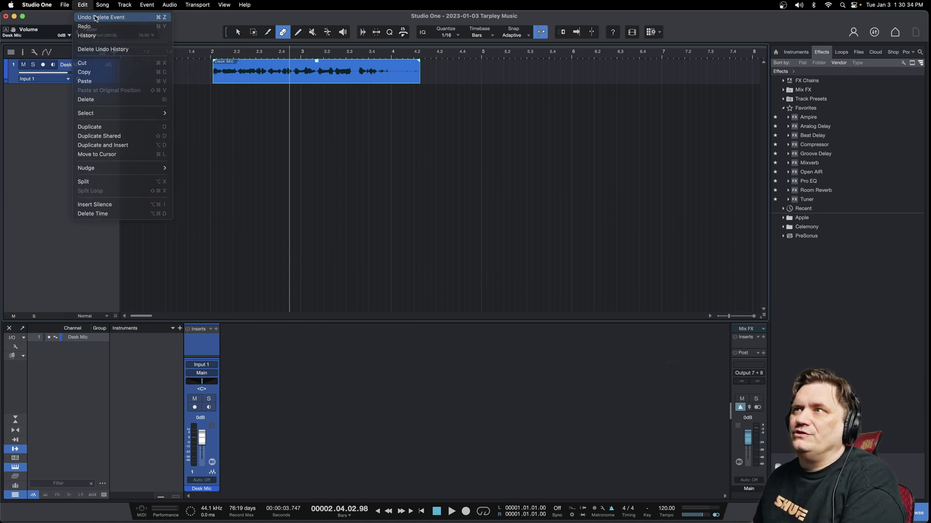
click(95, 18)
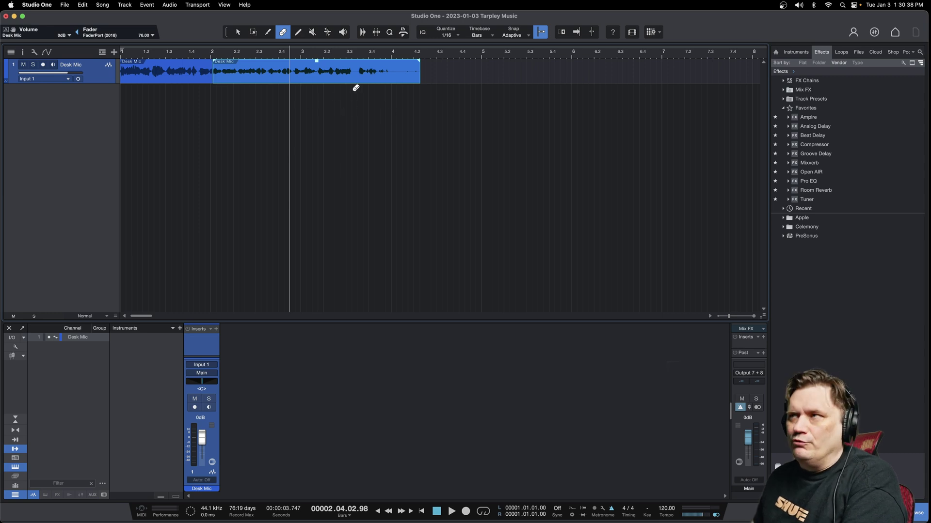
Relink the Arrow and Range tools, delete the second Desk Mic piece, then undo the deletion and clear the selection
click(267, 32)
click(231, 32)
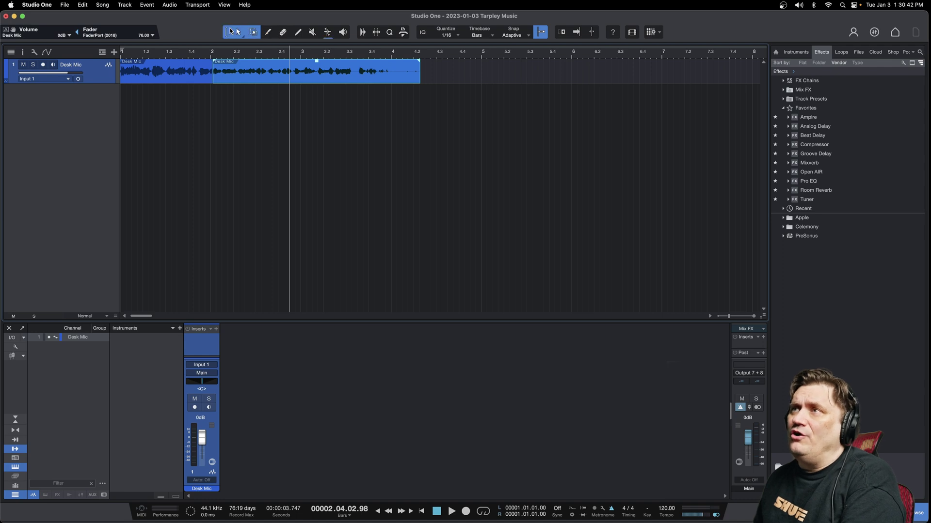
key(Delete)
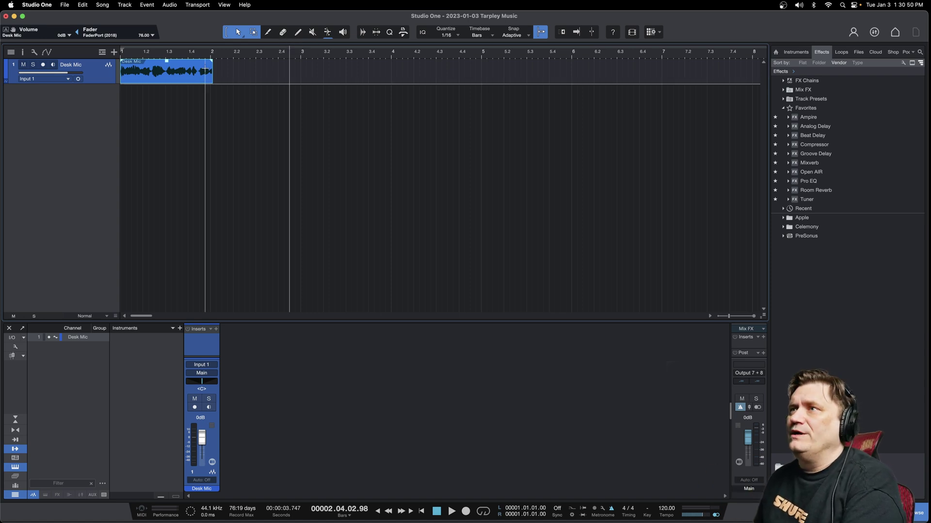
click(81, 7)
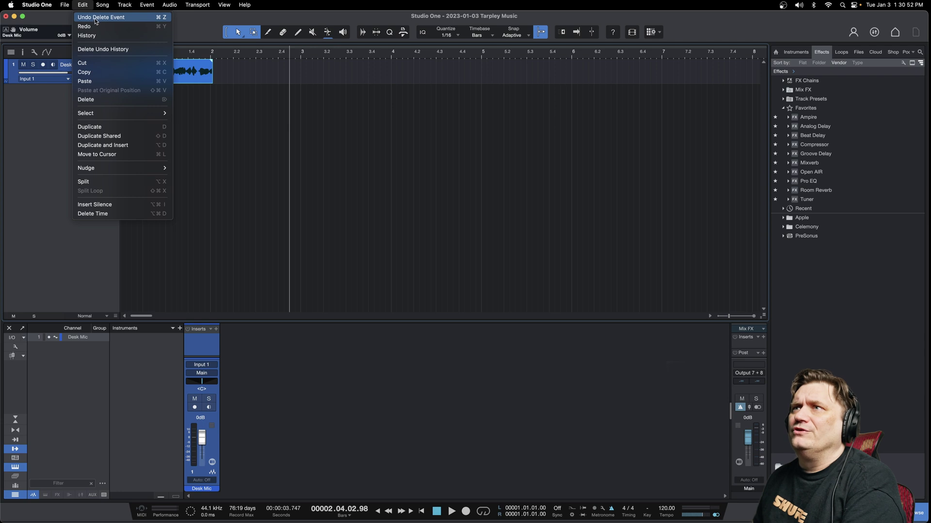
click(96, 17)
click(211, 167)
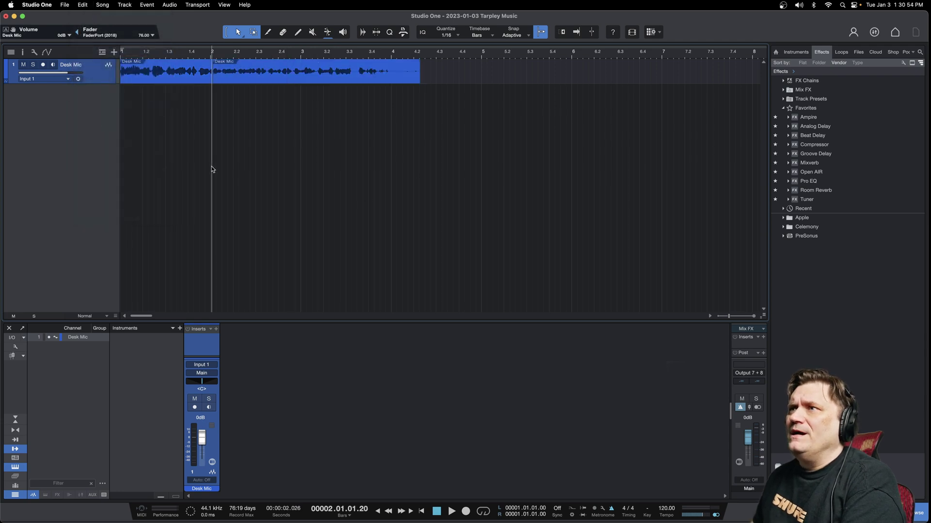
click(169, 129)
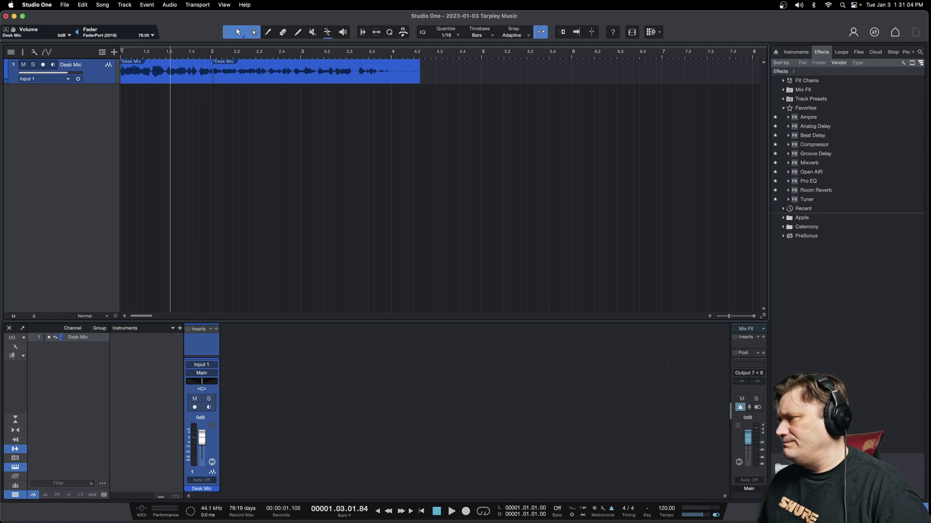
Shift the Desk Mic waveform slightly earlier with the Bend tool in the audio editor, and close the editor
key(F2)
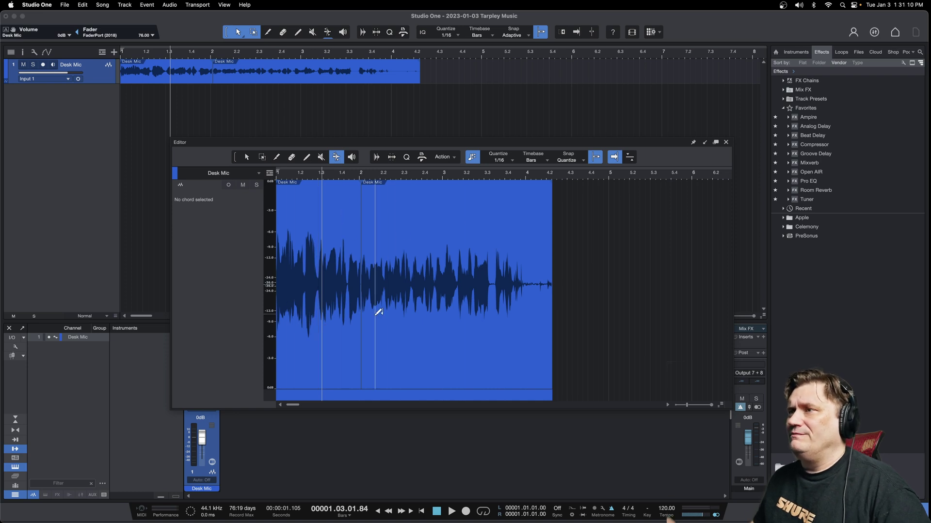
drag(450, 224, 420, 295)
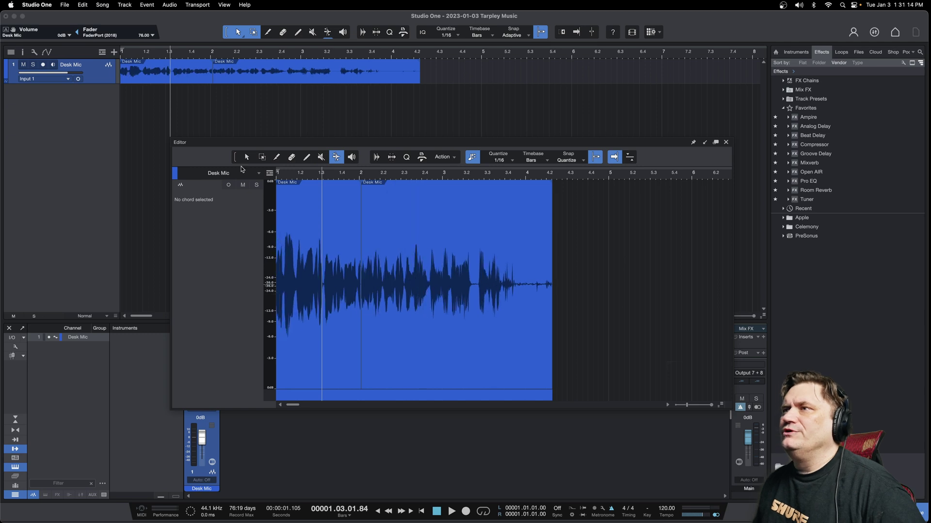
click(726, 143)
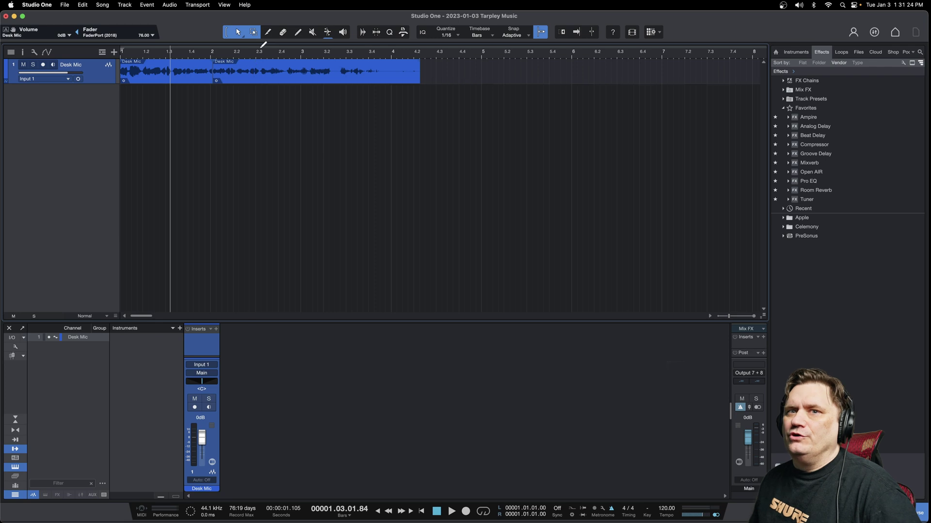
click(226, 34)
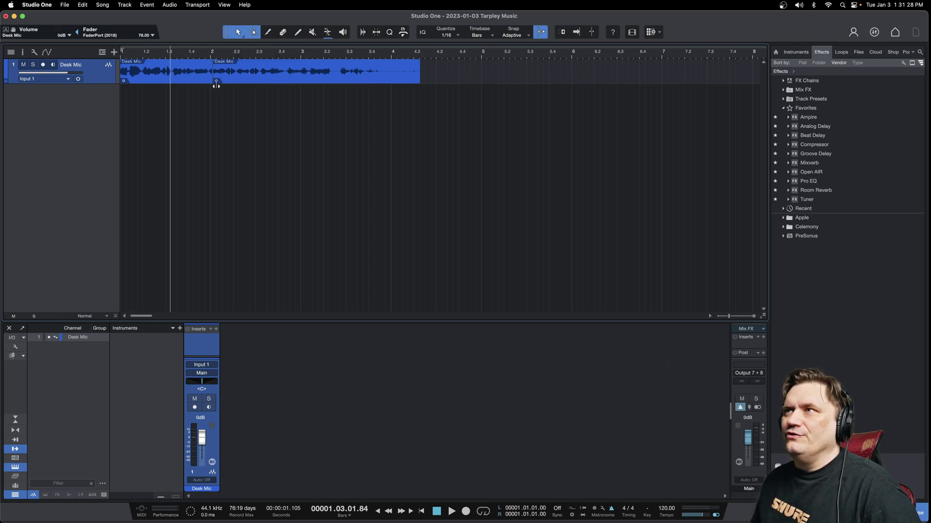